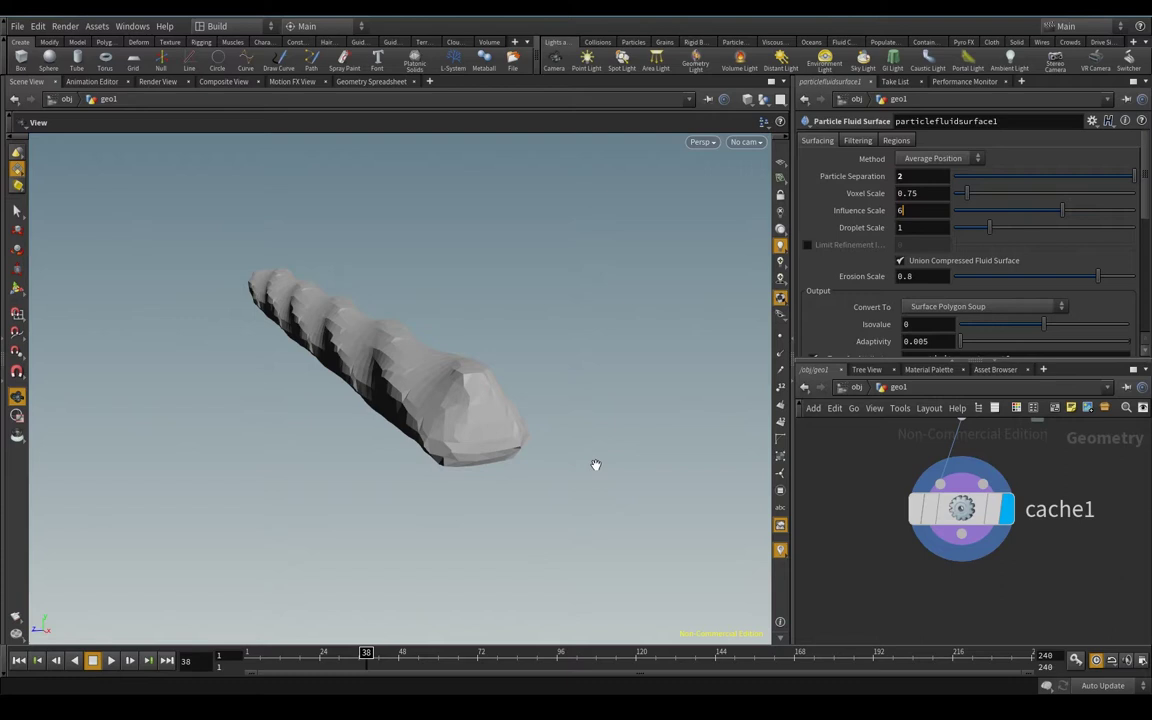
Step: Orbit the fluid surface, rewind to the first frame, and play the simulation
mouse_move(373, 470)
mouse_down()
mouse_move(398, 481)
mouse_move(306, 496)
mouse_move(326, 485)
mouse_up()
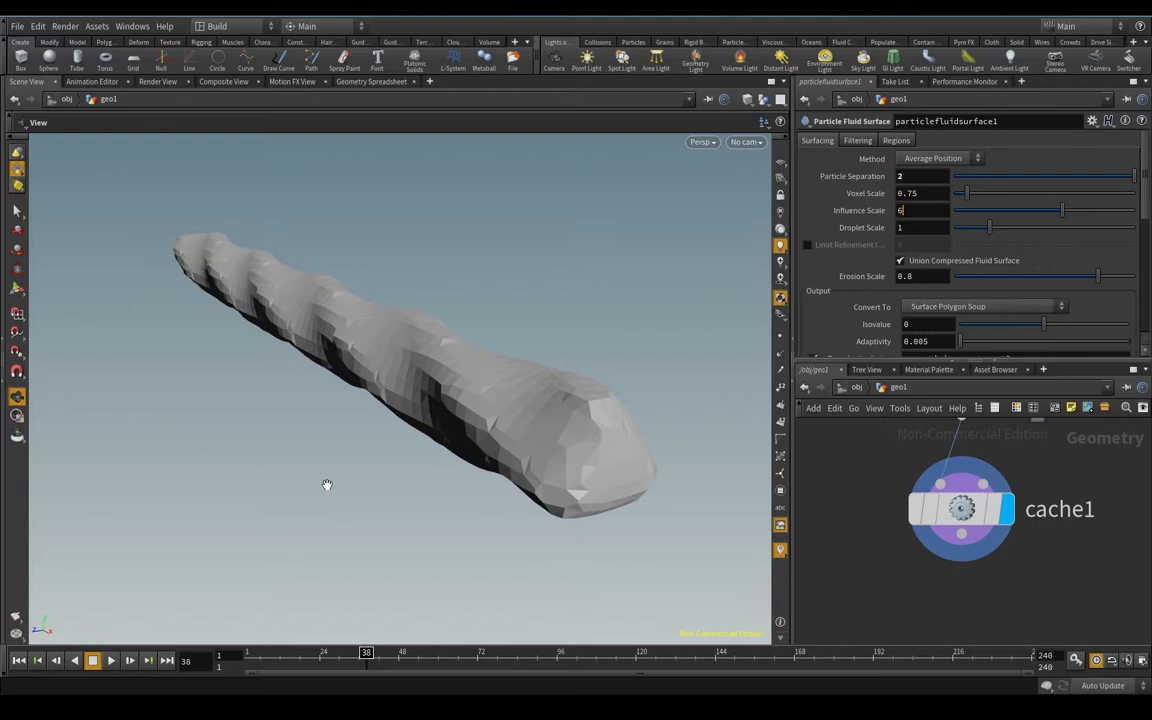
click(277, 652)
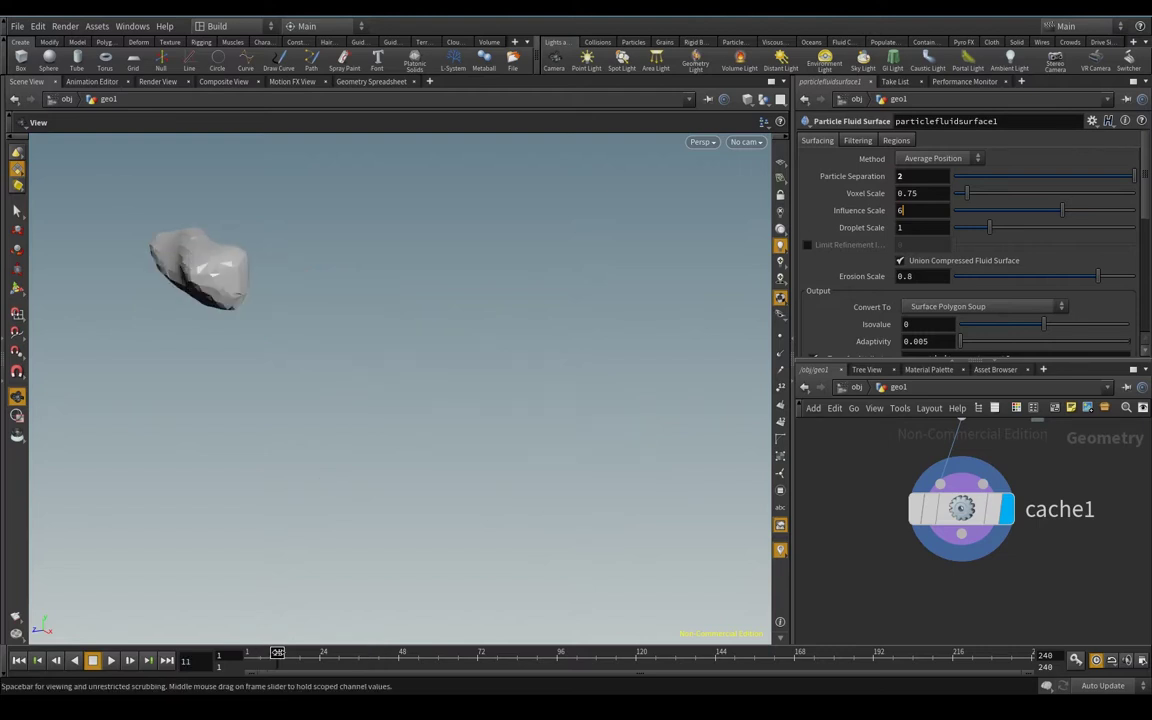
click(17, 661)
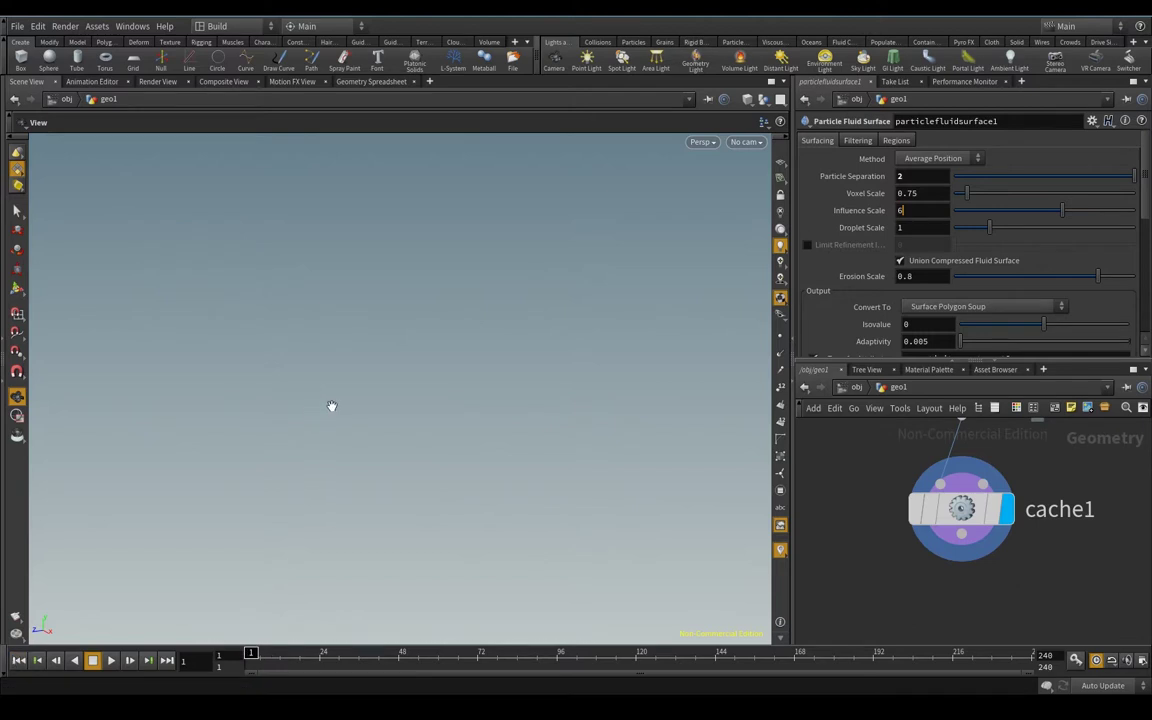
click(112, 661)
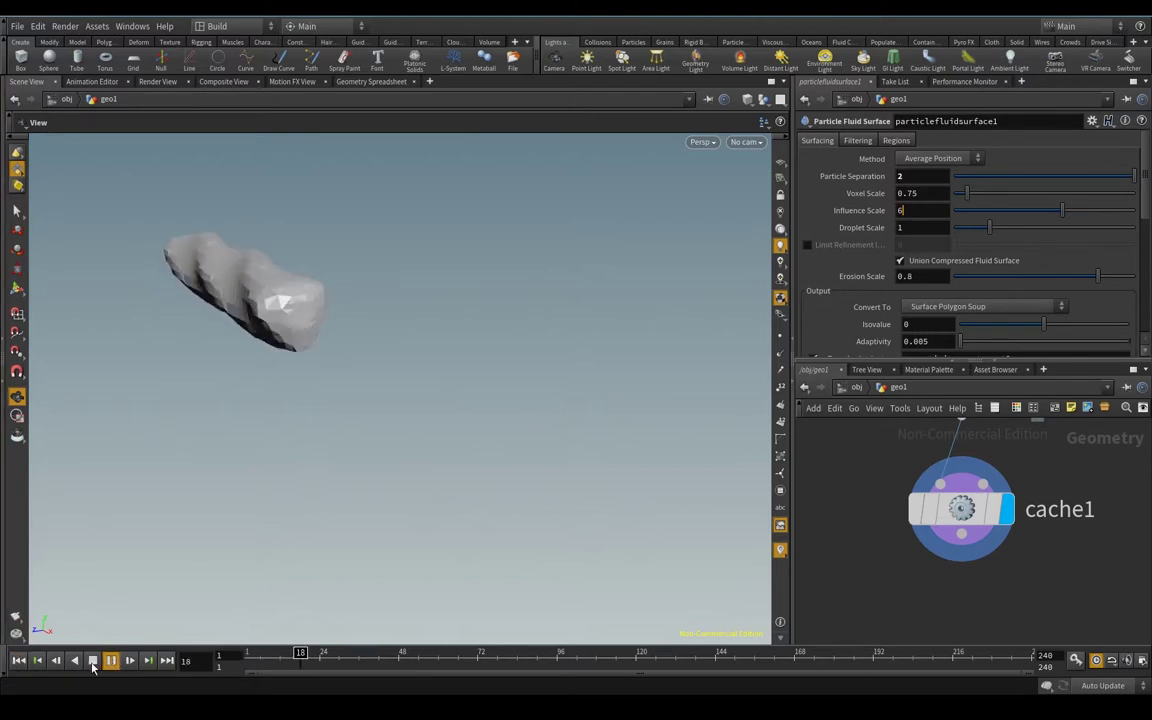
Step: Stop playback, scrub back to an early frame, and orbit the finer mesh
click(92, 661)
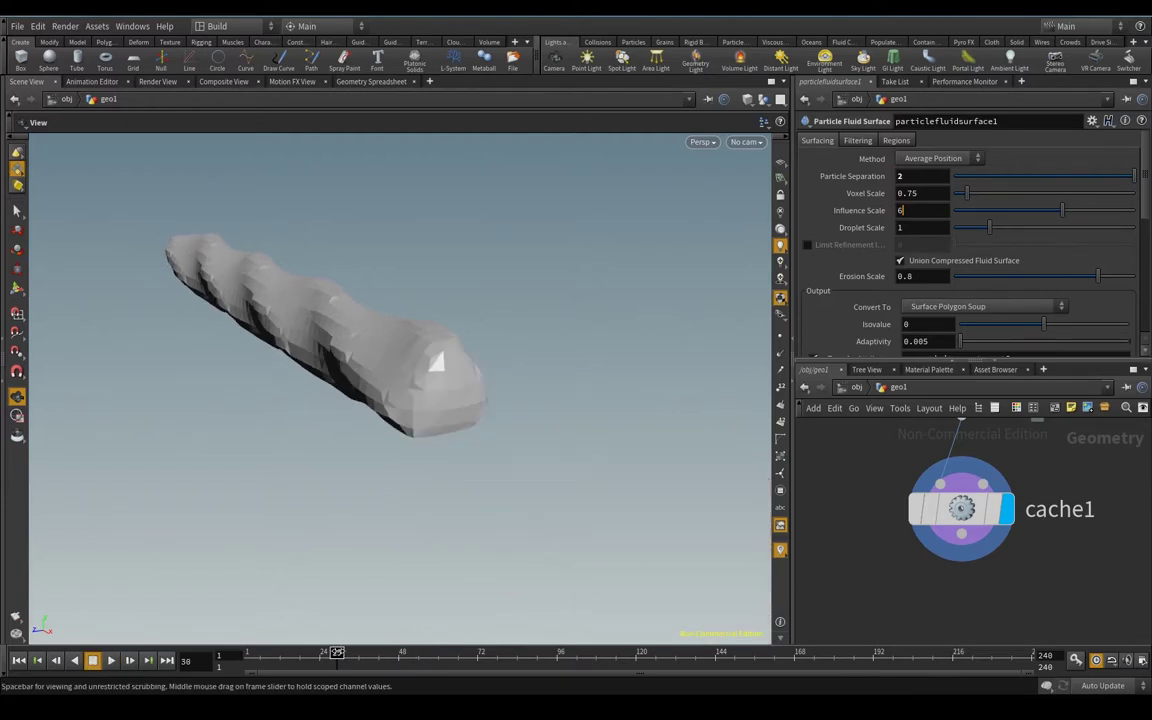
mouse_move(335, 652)
mouse_down()
mouse_move(258, 652)
mouse_move(356, 652)
mouse_up()
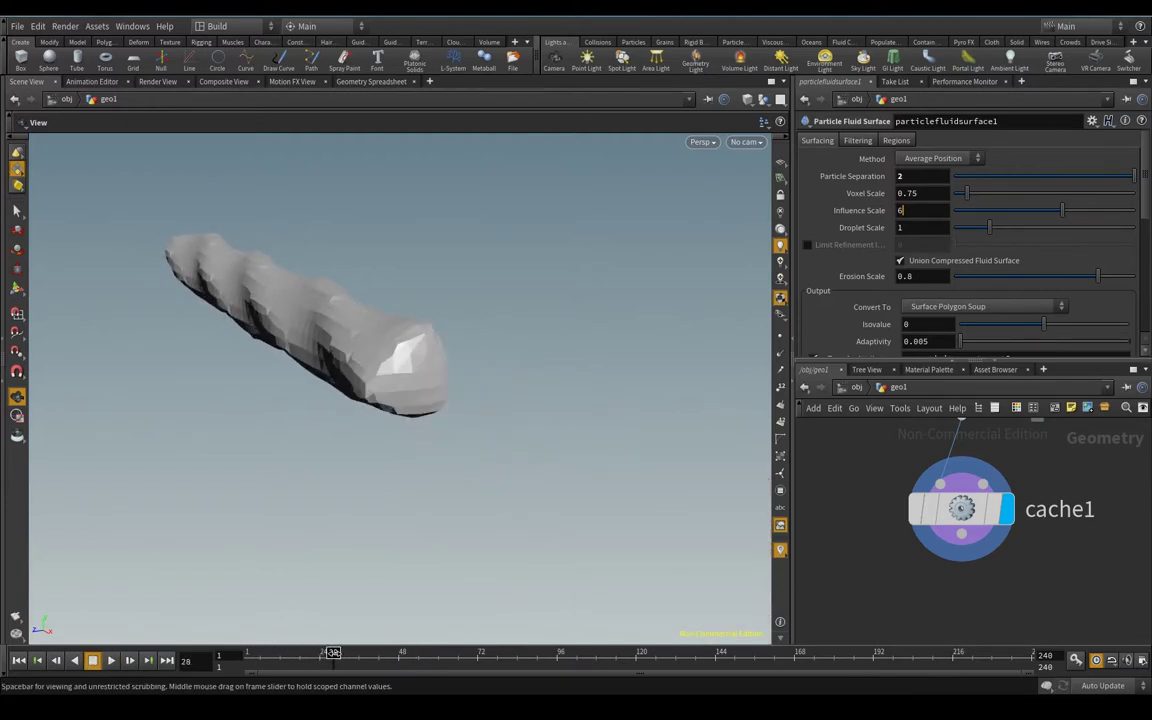
drag(356, 652, 346, 595)
mouse_move(335, 505)
mouse_down()
mouse_move(347, 527)
mouse_move(378, 537)
mouse_move(537, 497)
mouse_up()
Step: Scrub the timeline from frame 30 back to frame 24 to compare surface growth
click(263, 652)
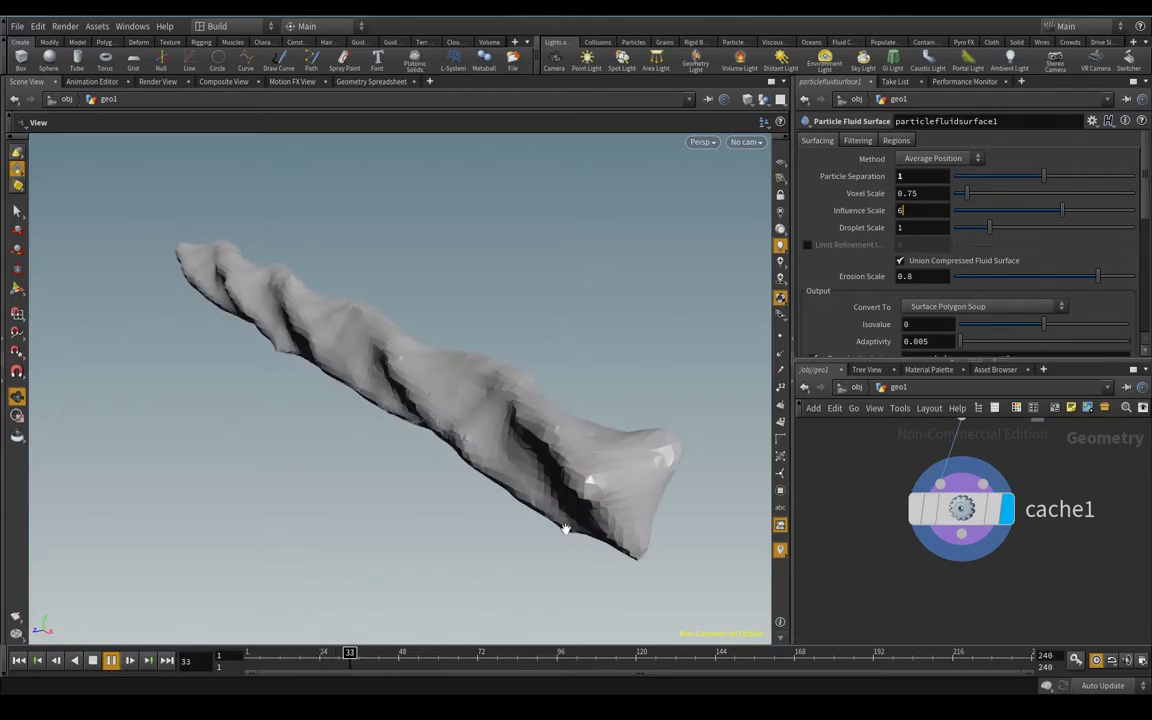
click(340, 652)
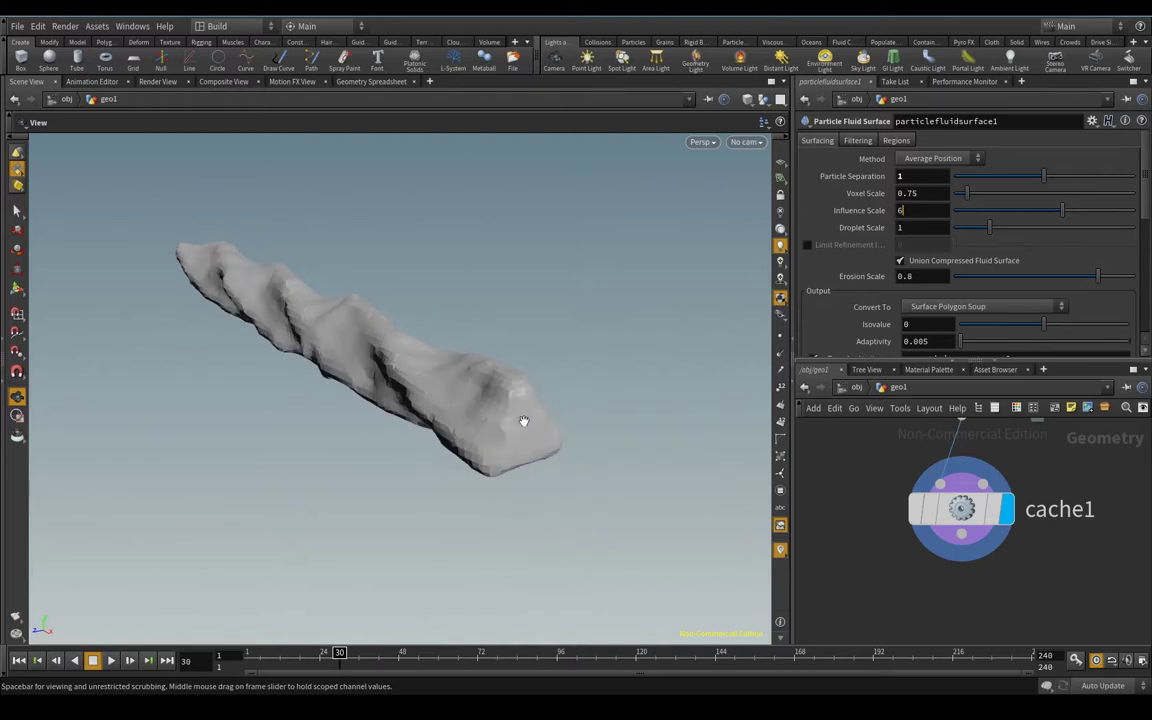
drag(340, 652, 318, 652)
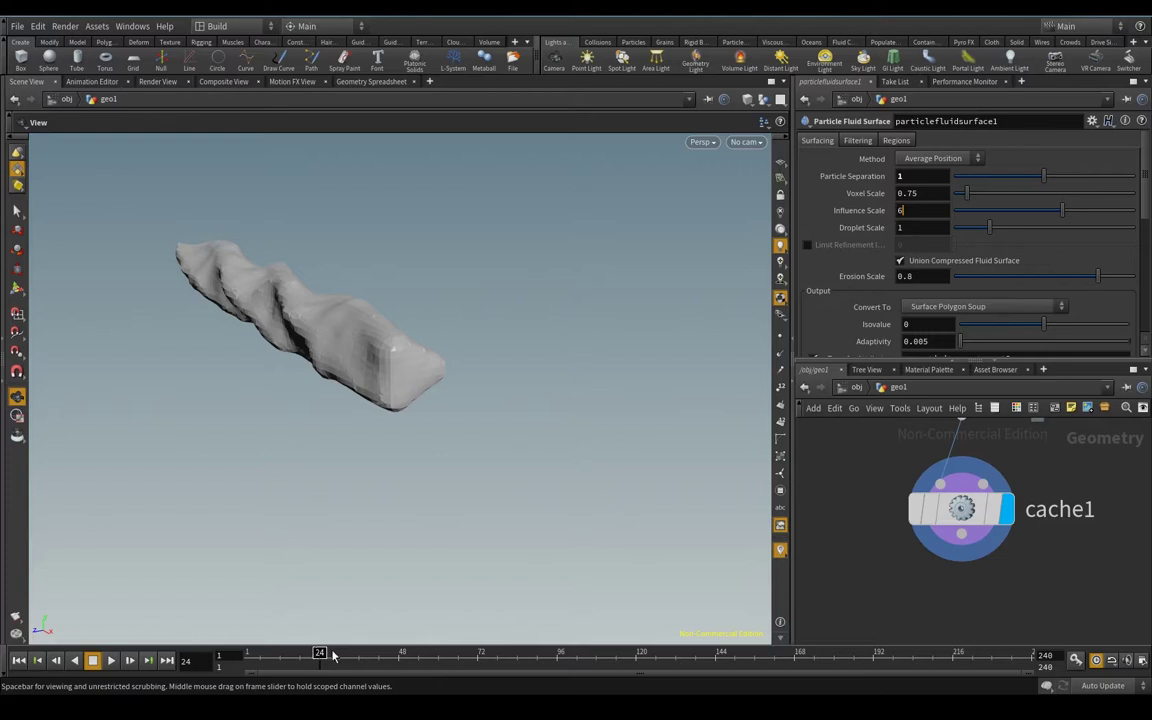
mouse_move(333, 655)
mouse_down()
mouse_move(352, 652)
mouse_move(250, 655)
mouse_up()
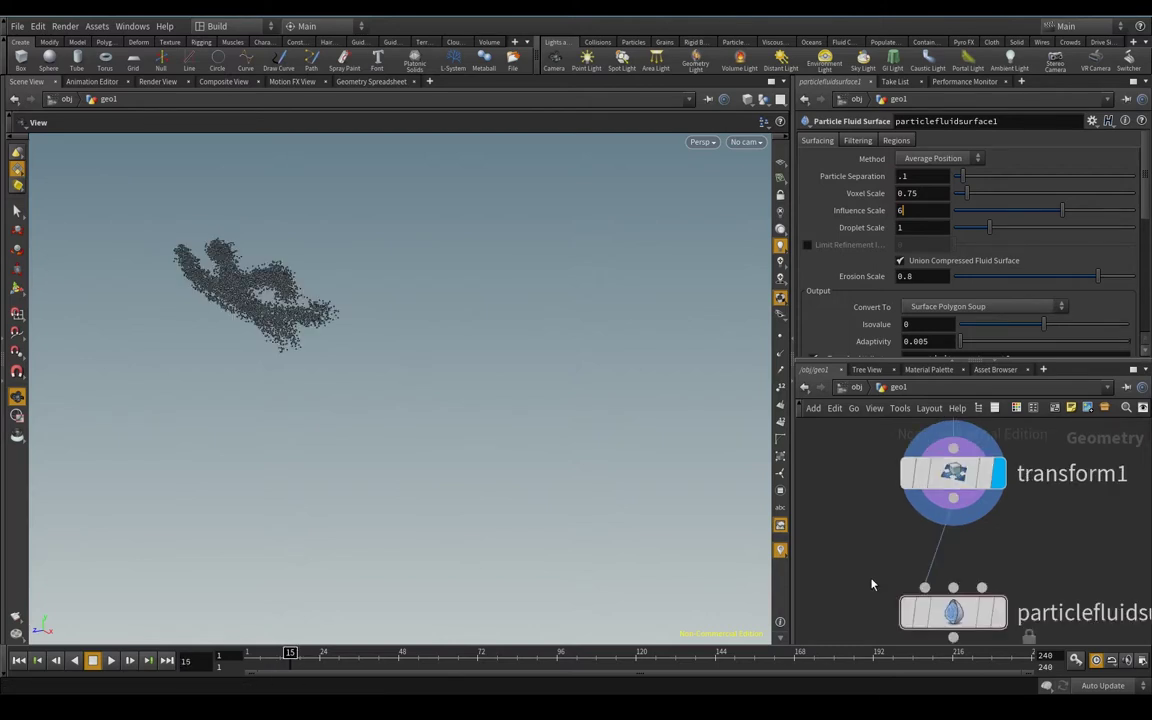
scroll(871, 498, down, 3)
scroll(880, 487, down, 3)
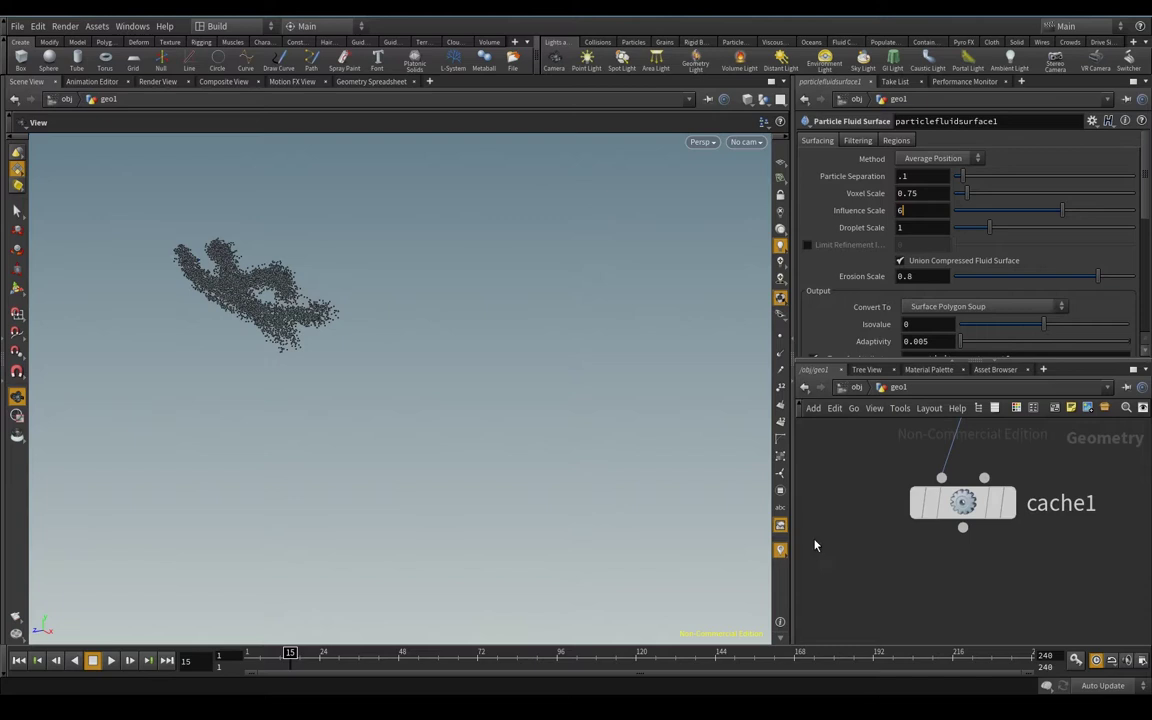
mouse_move(278, 578)
mouse_down()
mouse_move(334, 481)
mouse_move(334, 501)
mouse_move(380, 560)
mouse_move(379, 542)
mouse_up()
mouse_move(290, 653)
mouse_down()
mouse_move(251, 654)
mouse_move(351, 654)
mouse_move(319, 654)
mouse_up()
mouse_move(320, 592)
mouse_down()
mouse_move(375, 550)
mouse_move(460, 540)
mouse_up()
mouse_move(284, 653)
mouse_down()
mouse_move(400, 653)
mouse_move(284, 653)
mouse_up()
mouse_move(257, 609)
mouse_down()
mouse_move(339, 491)
mouse_move(199, 473)
mouse_move(275, 476)
mouse_move(262, 499)
mouse_move(280, 540)
mouse_up()
drag(284, 653, 251, 654)
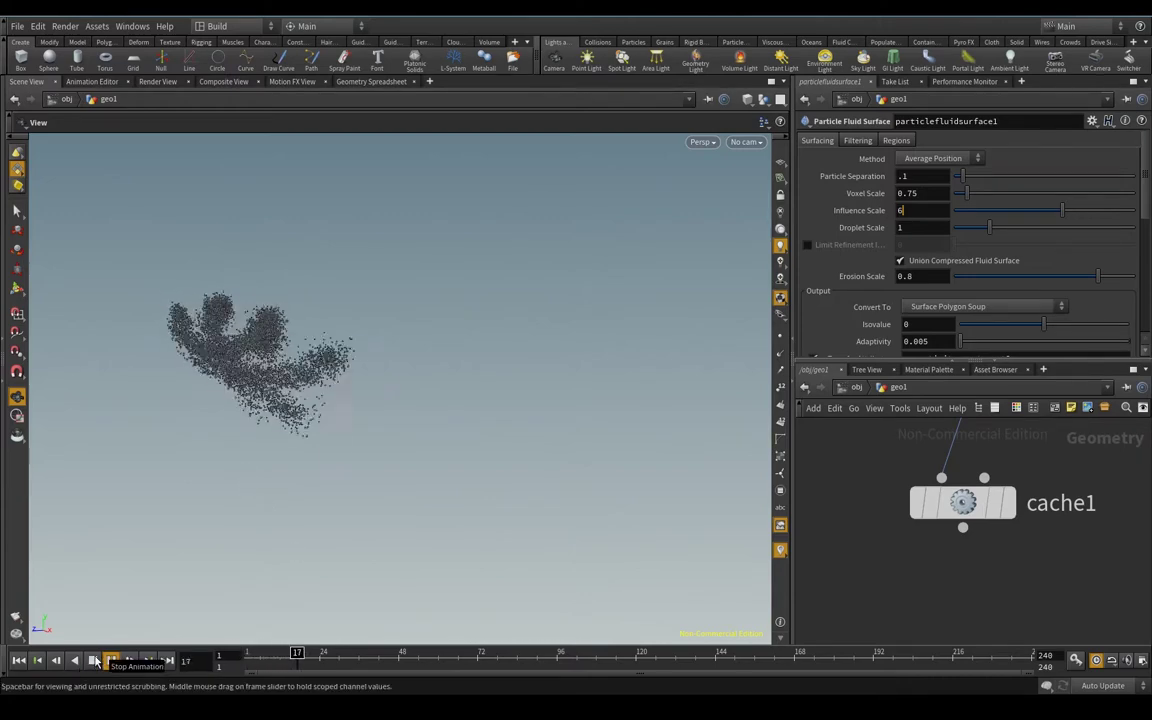
click(105, 665)
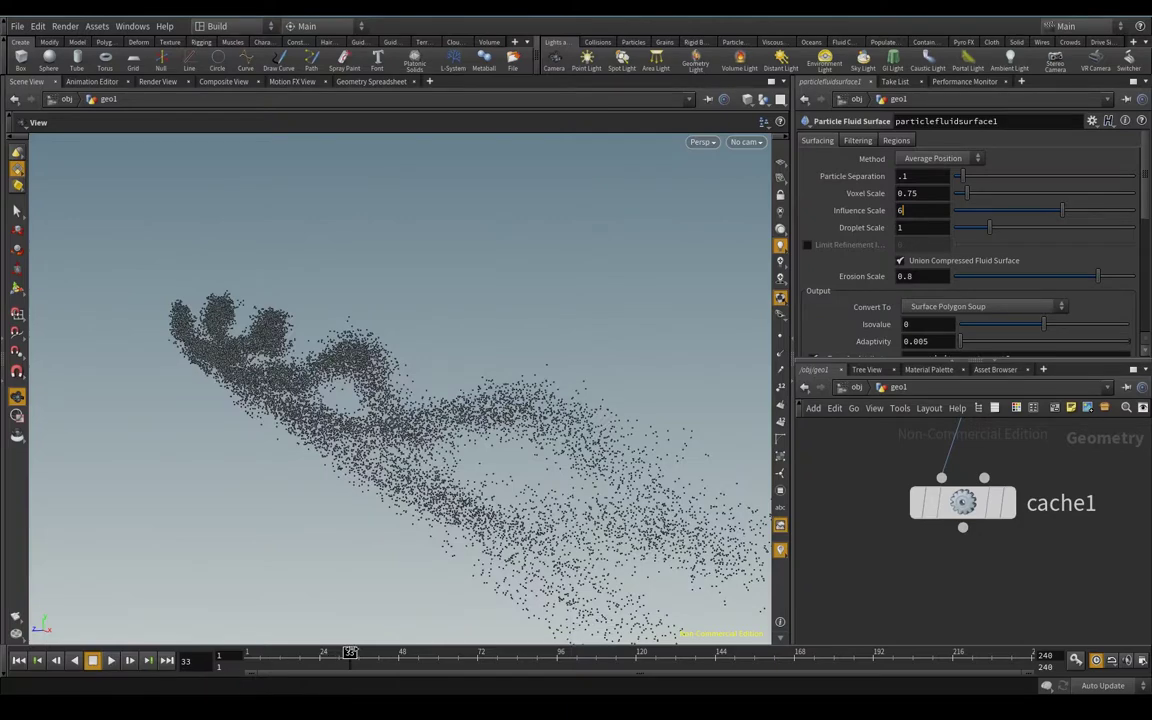
mouse_move(350, 653)
mouse_down()
mouse_move(250, 653)
mouse_move(398, 655)
mouse_up()
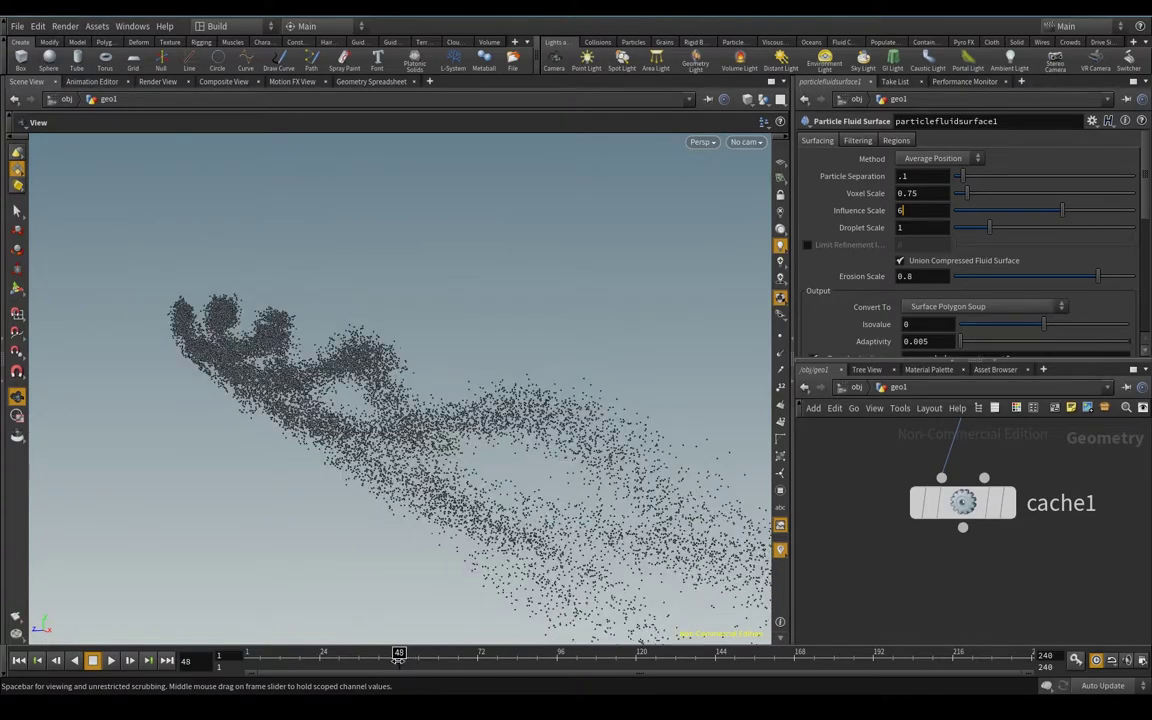
alt+drag(300, 560, 255, 540)
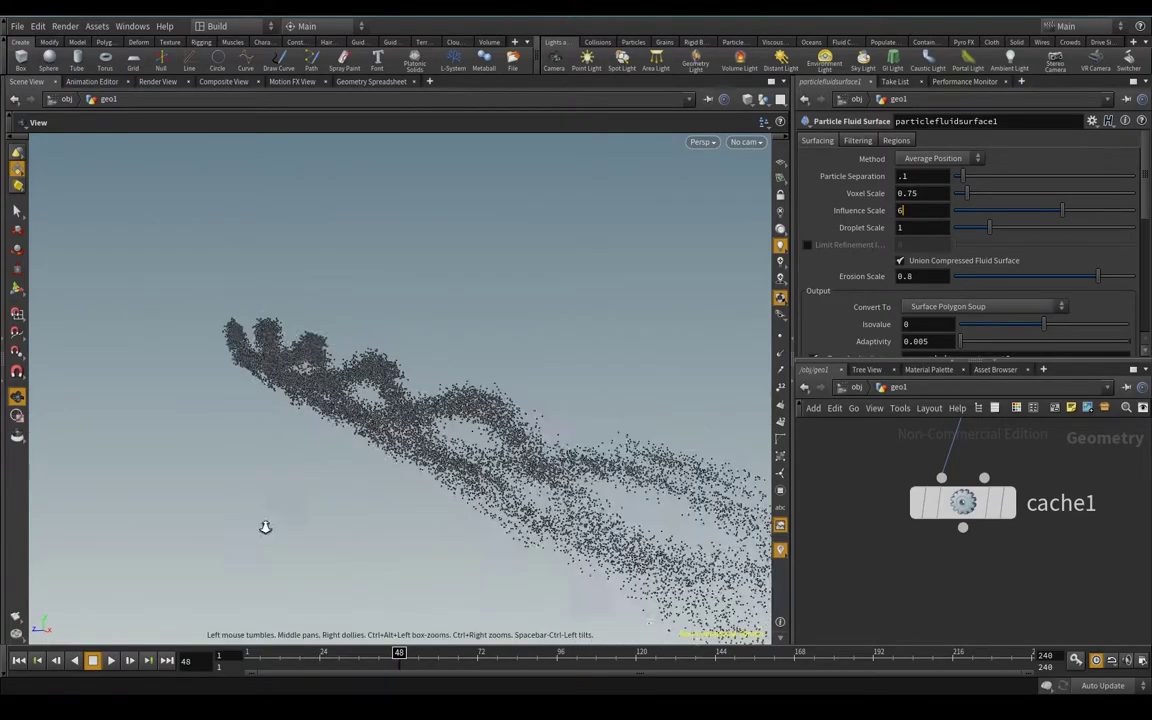
Step: Display the cached fluid mesh and orbit in close to its surface
click(1012, 505)
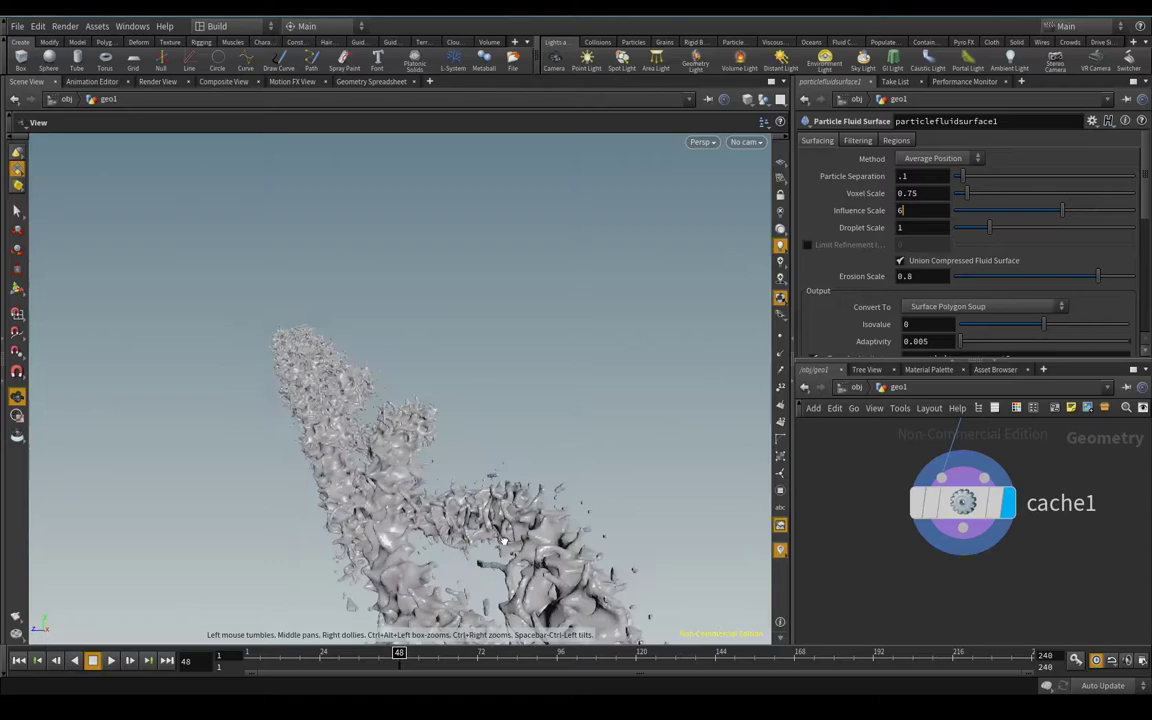
mouse_move(503, 541)
mouse_down()
mouse_move(347, 545)
mouse_move(358, 497)
mouse_up()
right_drag(358, 497, 353, 492)
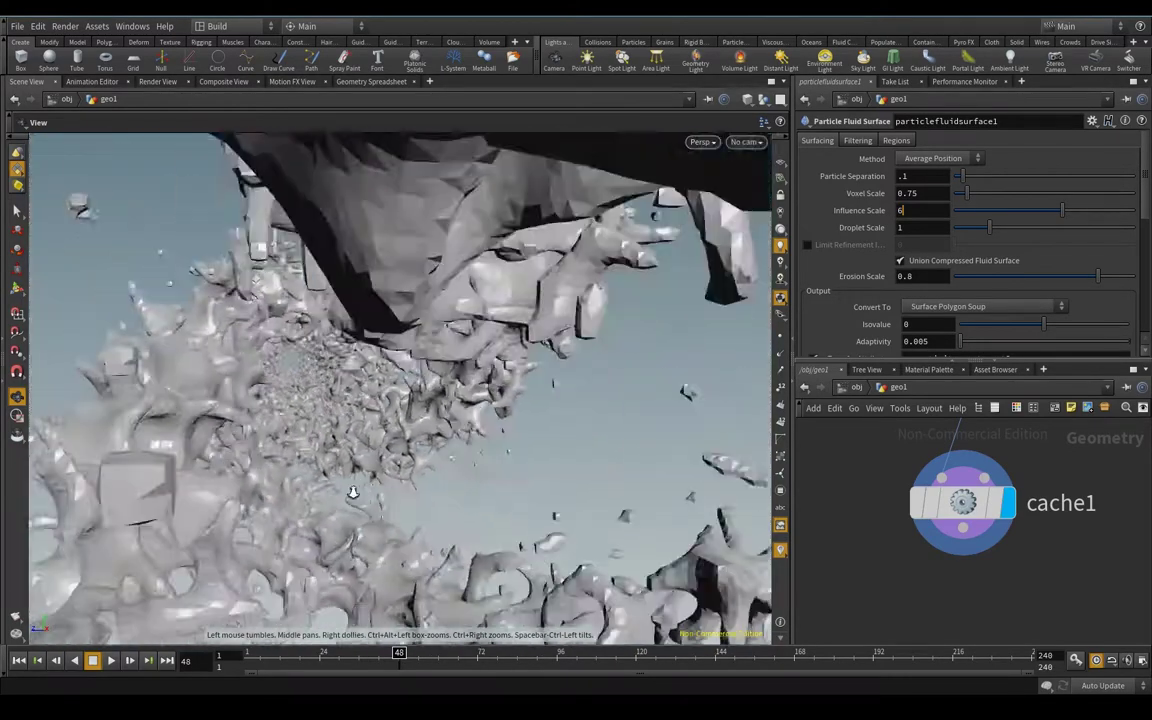
drag(353, 492, 350, 490)
right_drag(350, 490, 316, 489)
drag(316, 489, 308, 491)
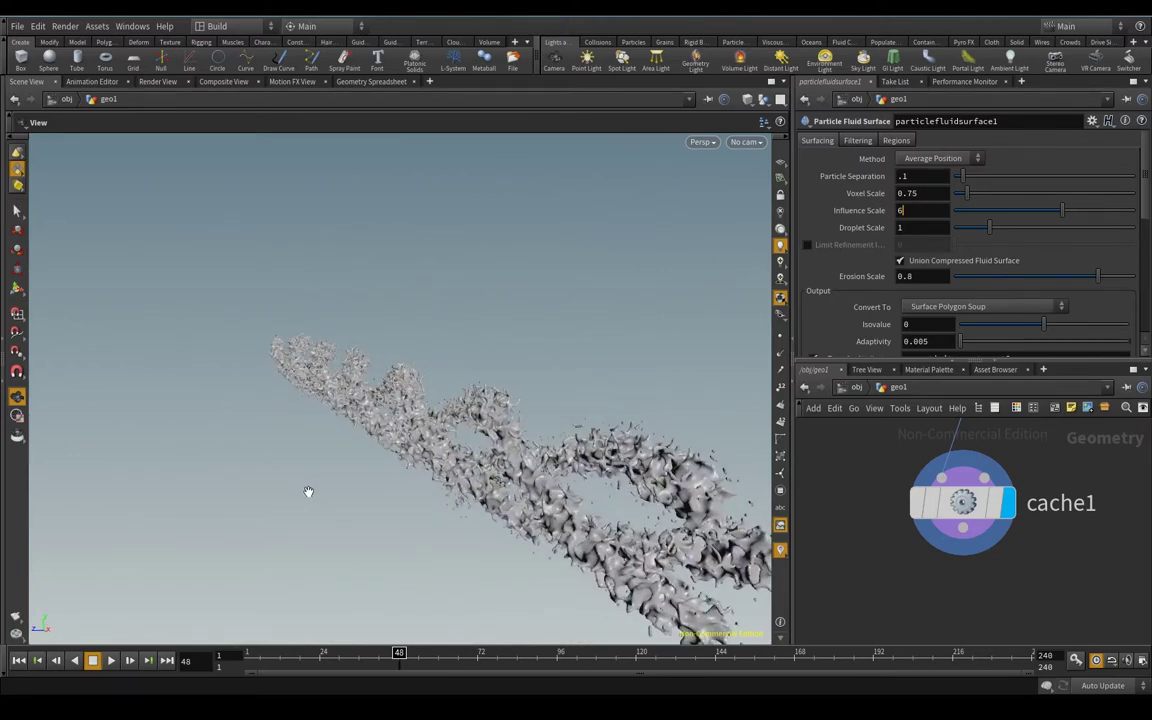
Step: Orbit until the beam is seen end-on as a tunnel, then to diagonal views
drag(484, 447, 391, 479)
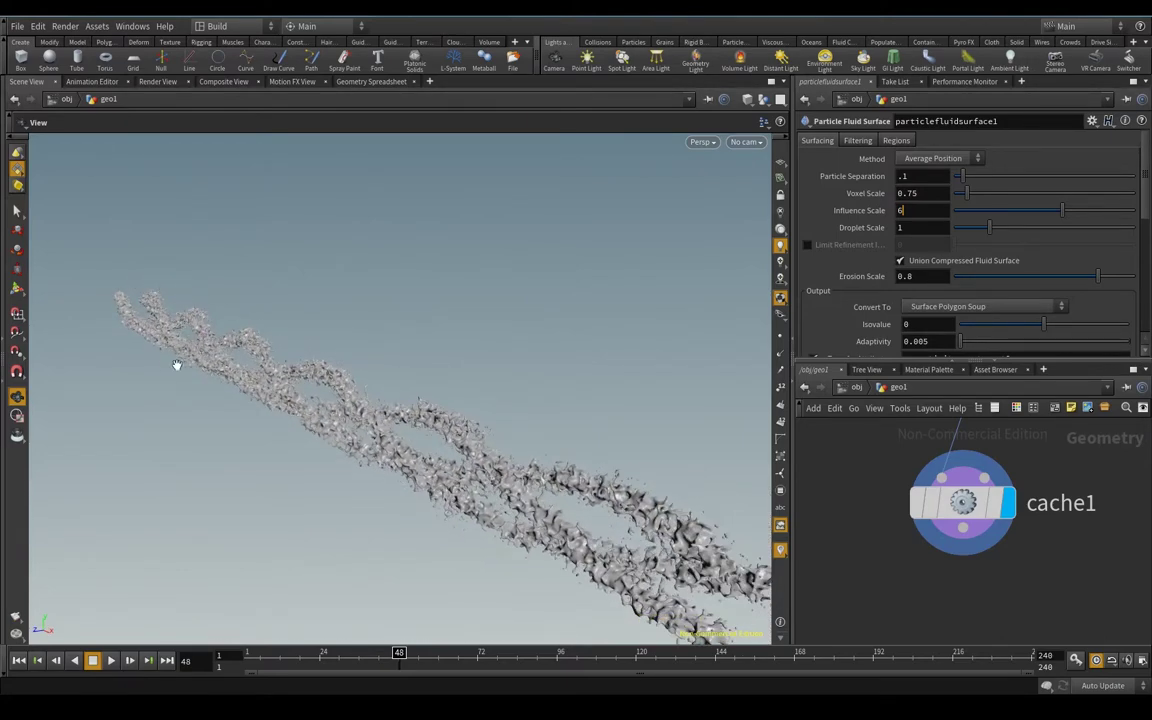
mouse_move(565, 537)
mouse_down()
mouse_move(539, 506)
mouse_move(337, 501)
mouse_move(386, 525)
mouse_move(312, 521)
mouse_move(396, 478)
mouse_move(235, 515)
mouse_move(170, 485)
mouse_up()
scroll(249, 508, up, 5)
drag(249, 508, 277, 515)
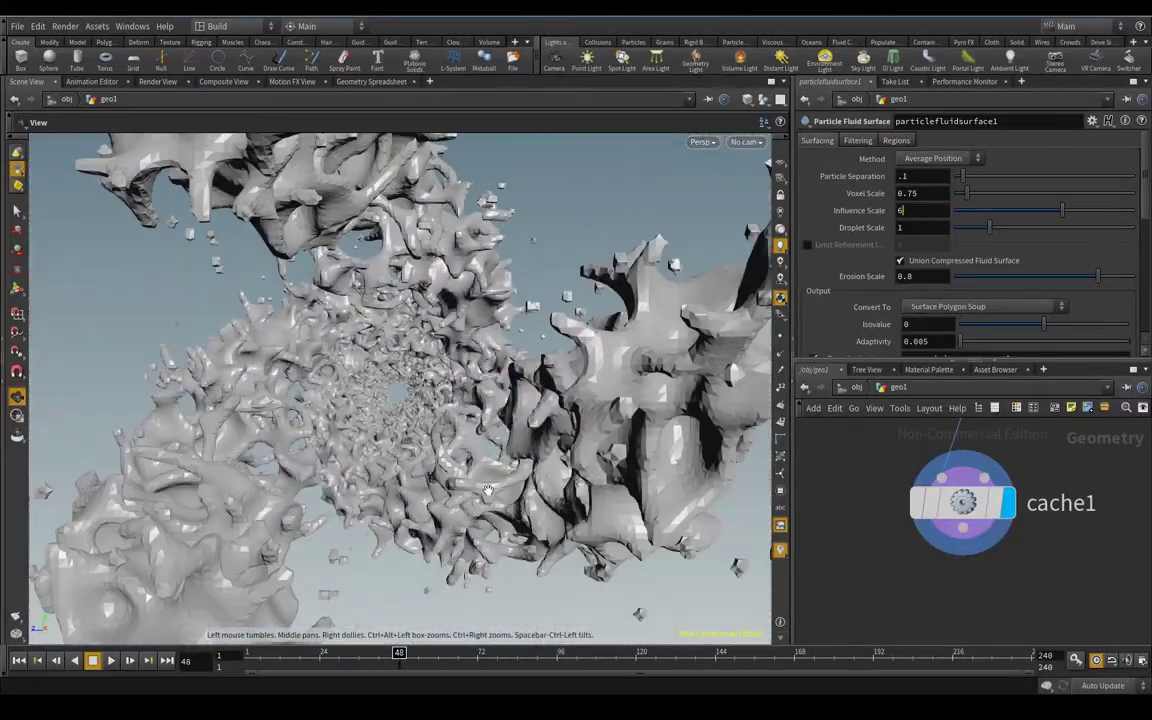
scroll(368, 470, down, 10)
drag(368, 470, 504, 537)
mouse_move(350, 459)
mouse_down()
mouse_move(435, 512)
mouse_move(321, 486)
mouse_up()
Step: Switch the viewport to Flat Wire Shaded and orbit to low horizontal views of the strands
click(747, 100)
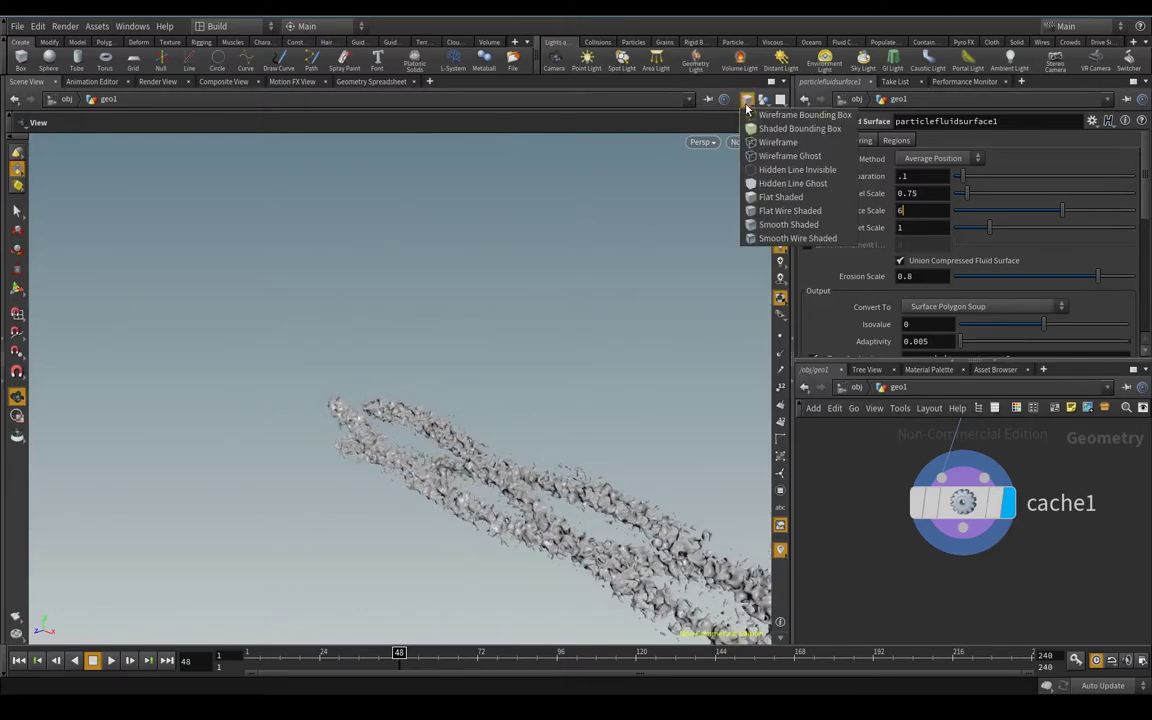
click(790, 211)
drag(470, 545, 380, 370)
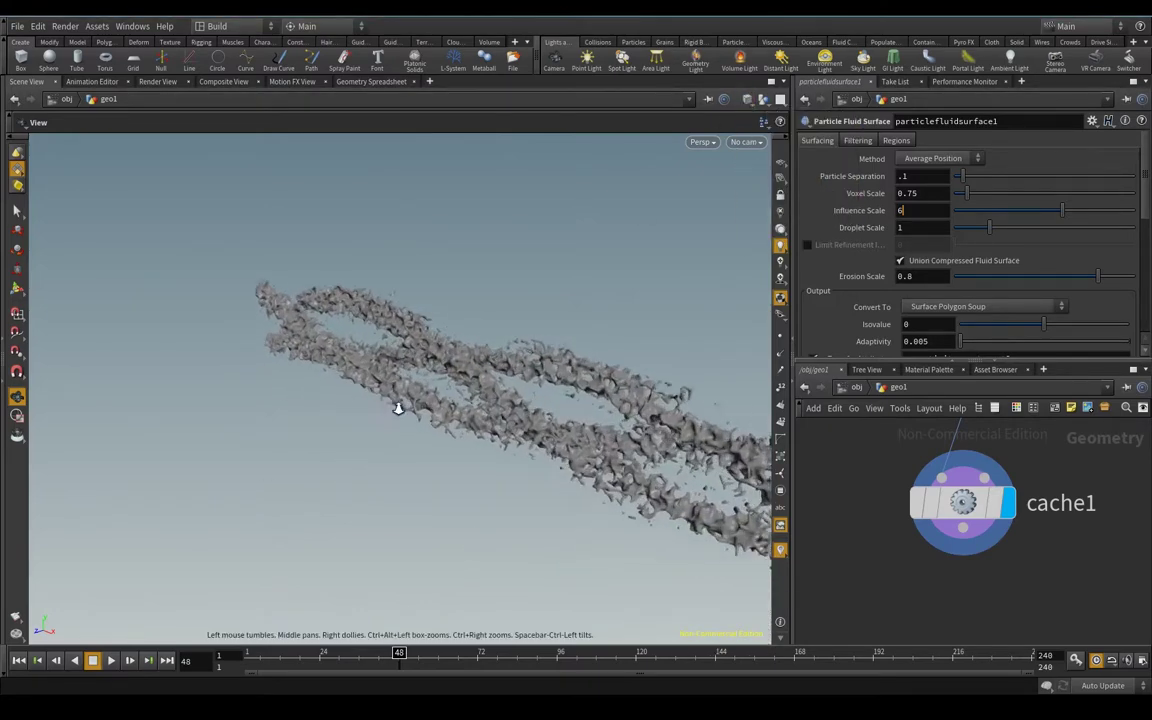
scroll(399, 404, up, 6)
scroll(487, 487, up, 3)
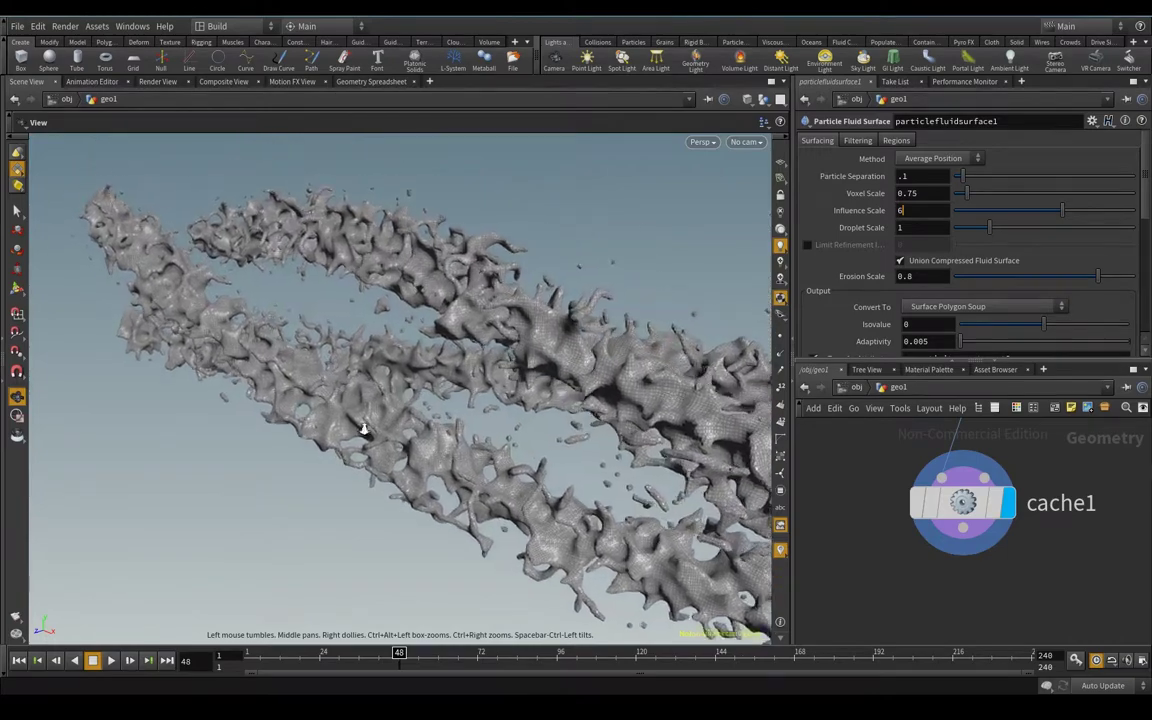
scroll(458, 411, up, 3)
scroll(496, 236, up, 2)
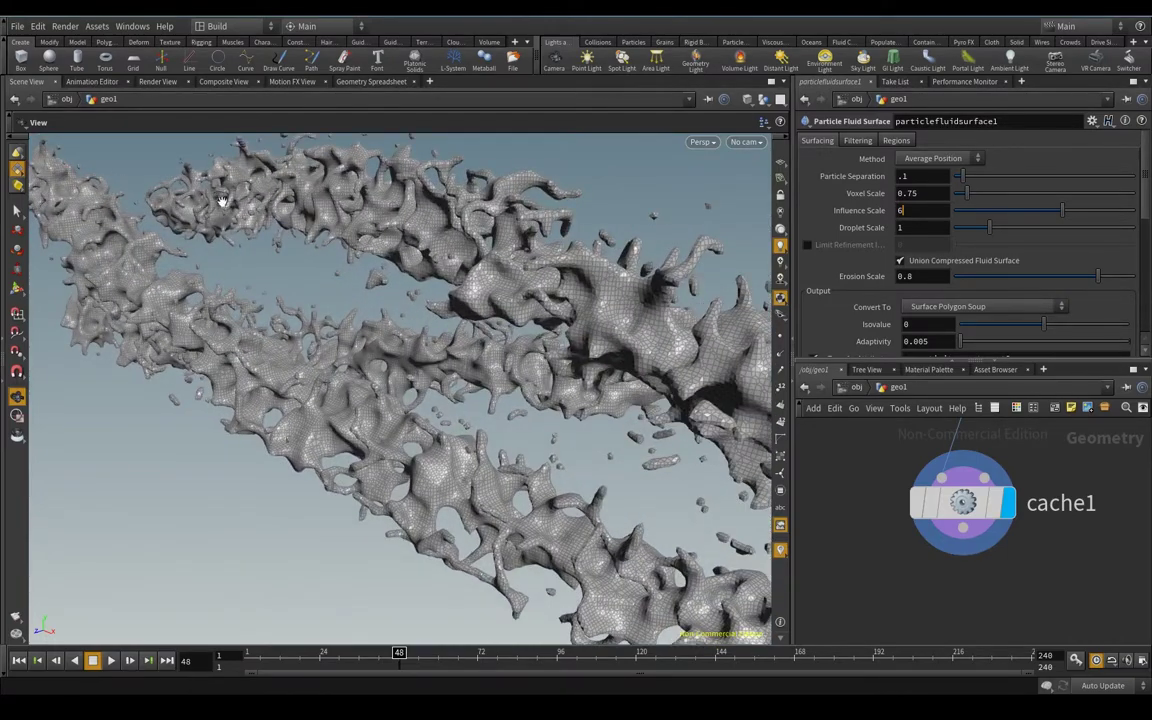
drag(222, 200, 303, 410)
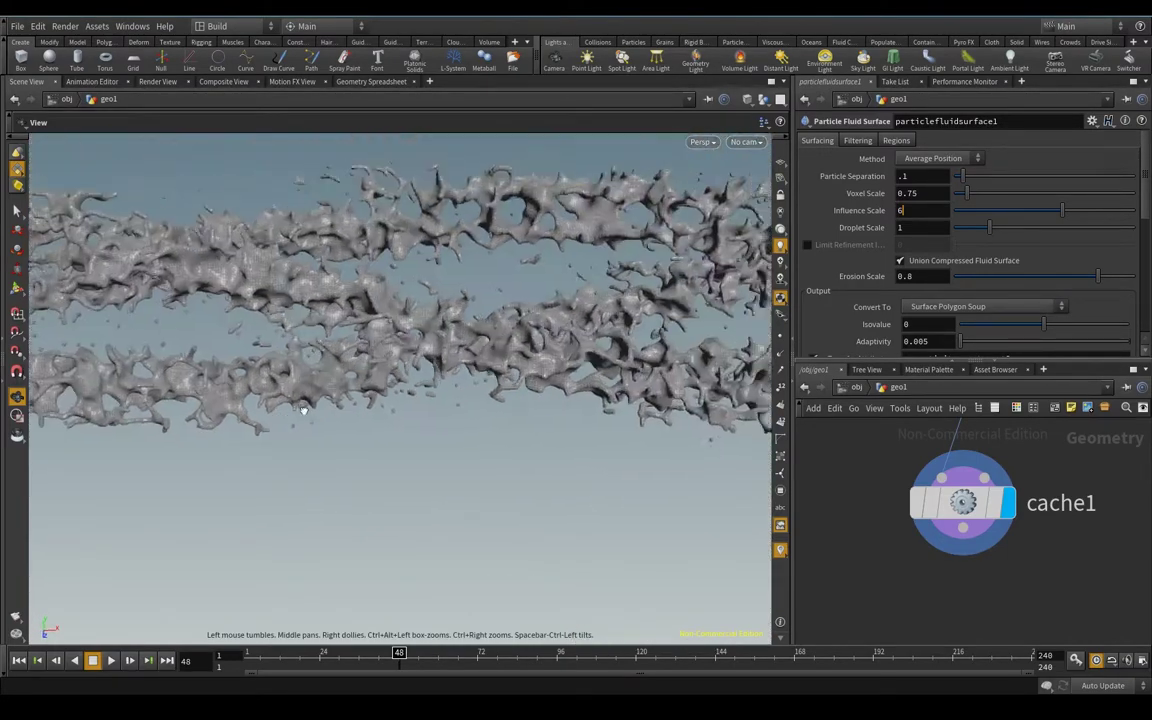
drag(303, 410, 306, 399)
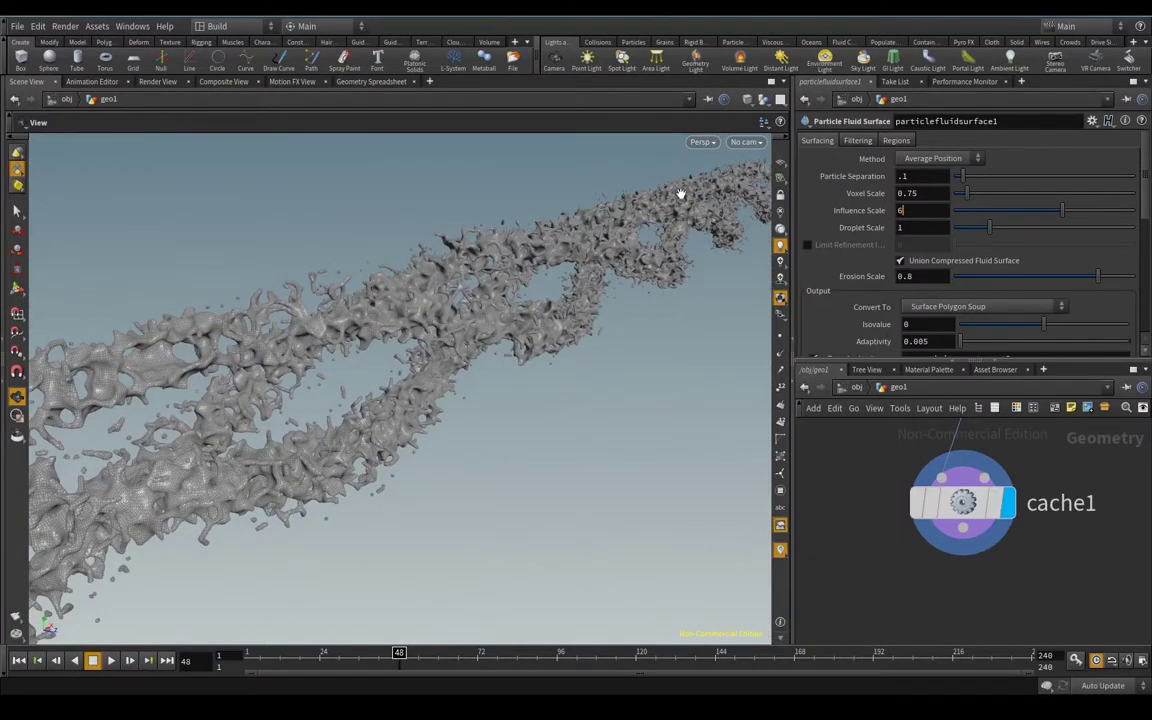
mouse_move(679, 193)
mouse_down()
mouse_move(589, 337)
mouse_move(343, 550)
mouse_move(349, 316)
mouse_up()
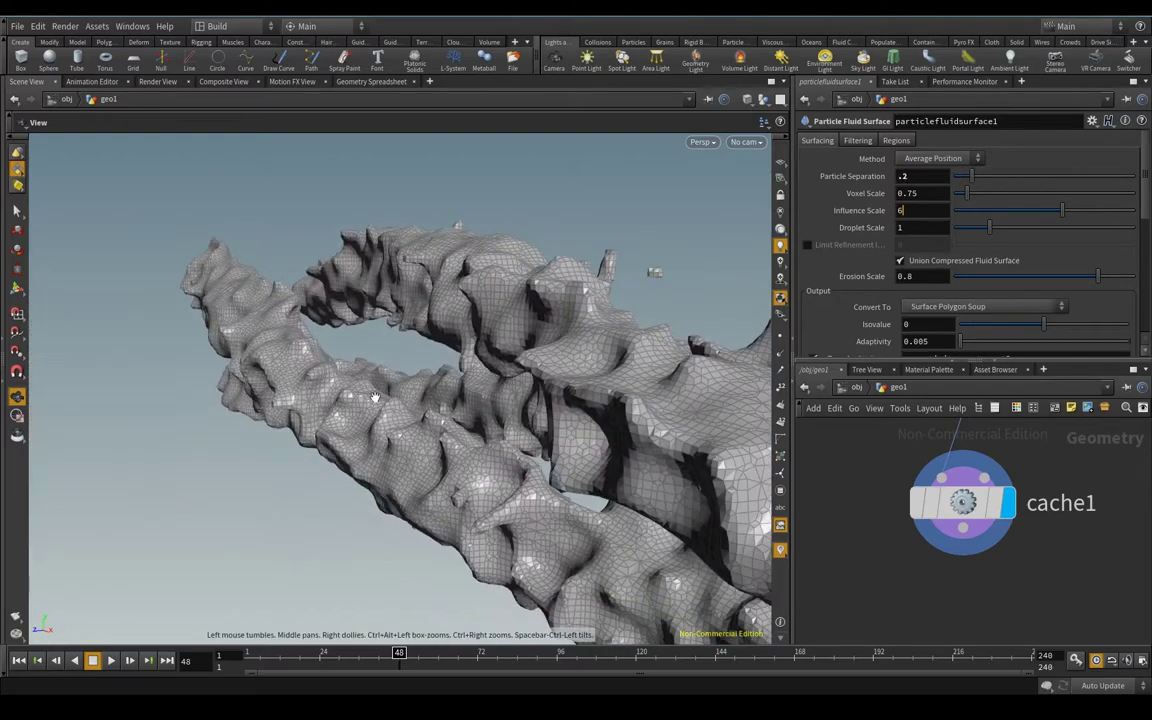
Step: Orbit side-on around the coarser 0.2-separation mesh and bring up the viewport view options
mouse_move(728, 470)
mouse_down()
mouse_move(590, 432)
mouse_move(553, 487)
mouse_up()
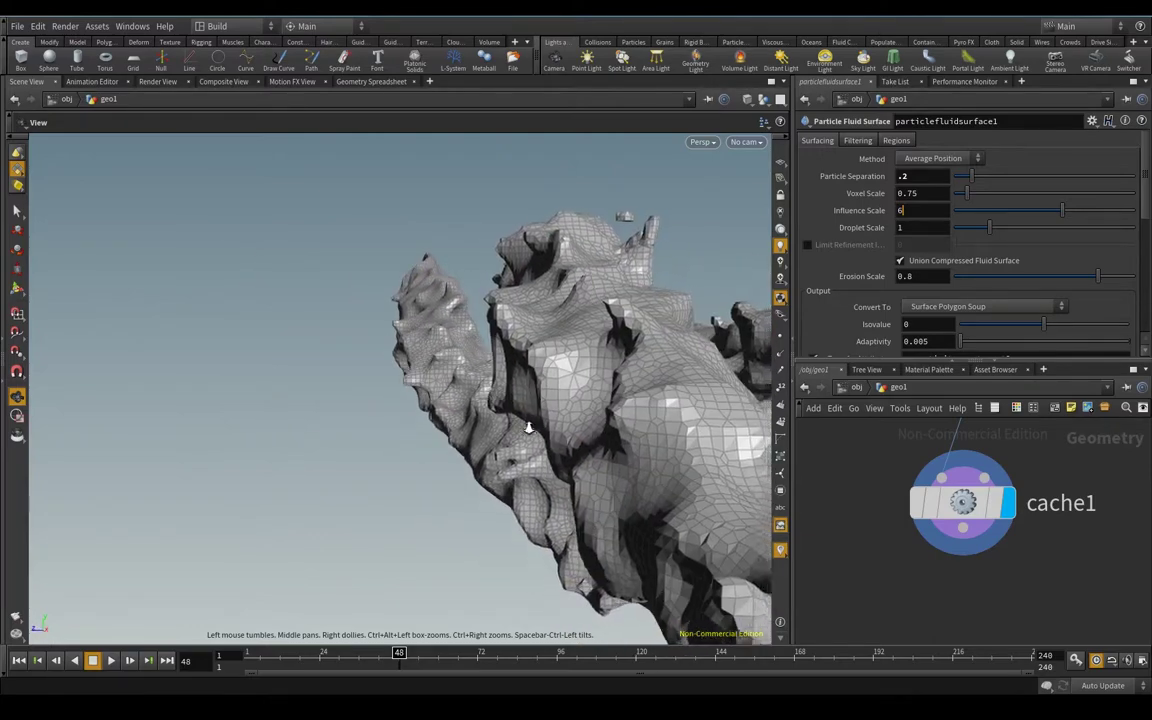
right_click(553, 487)
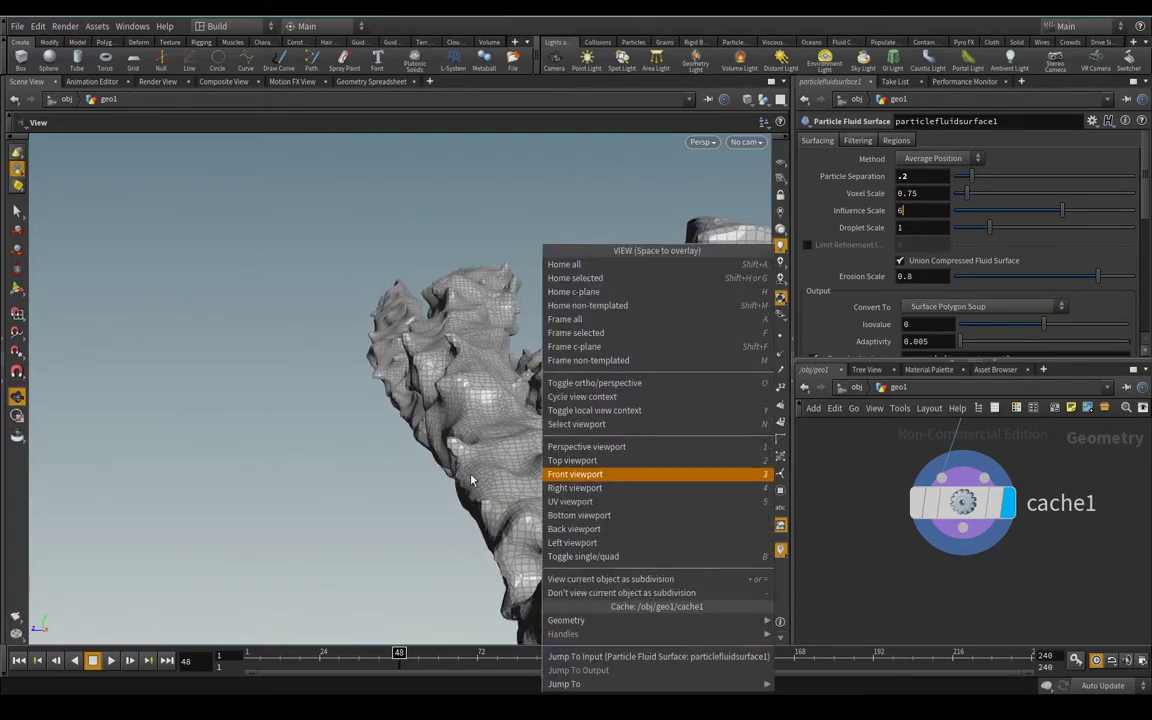
mouse_move(406, 496)
mouse_down()
mouse_move(548, 527)
mouse_move(352, 465)
mouse_move(702, 507)
mouse_move(663, 496)
mouse_move(393, 519)
mouse_move(396, 500)
mouse_move(311, 537)
mouse_move(499, 522)
mouse_move(447, 504)
mouse_move(511, 503)
mouse_move(316, 468)
mouse_move(365, 530)
mouse_move(476, 563)
mouse_move(307, 456)
mouse_move(291, 458)
mouse_move(399, 535)
mouse_move(342, 494)
mouse_move(241, 469)
mouse_move(231, 499)
mouse_move(224, 455)
mouse_up()
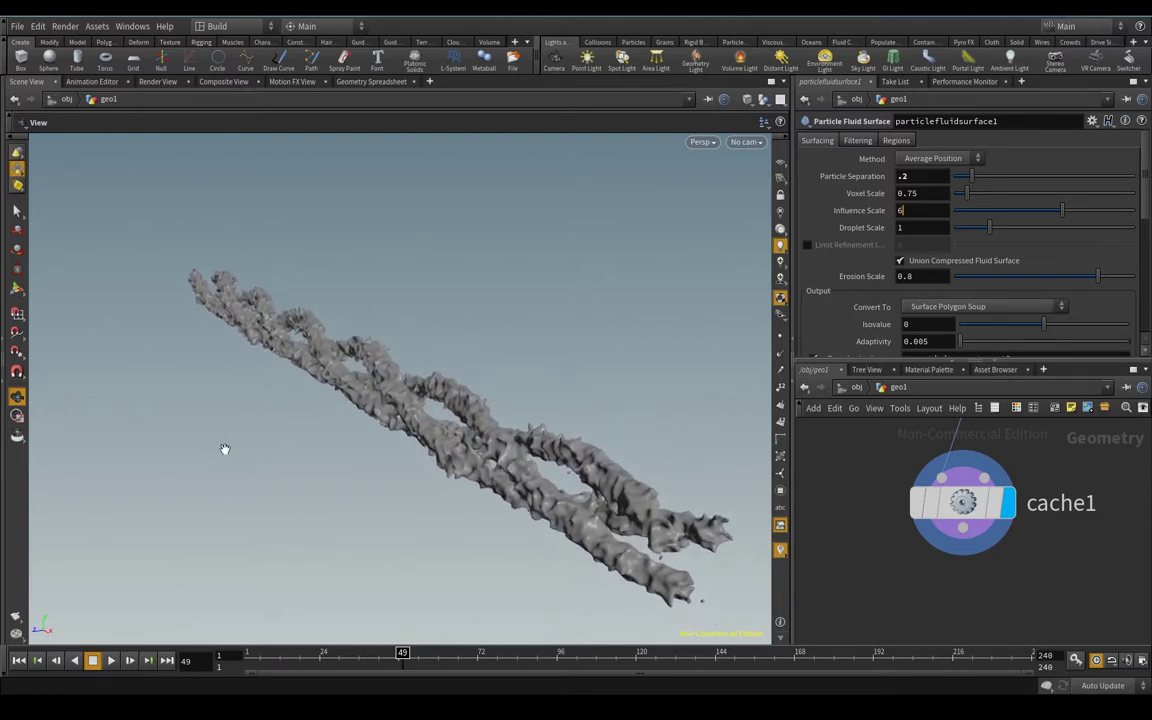
Step: Orbit the coarse beam until it reads end-on as a tunnel, then move in closer
middle_drag(252, 468, 208, 463)
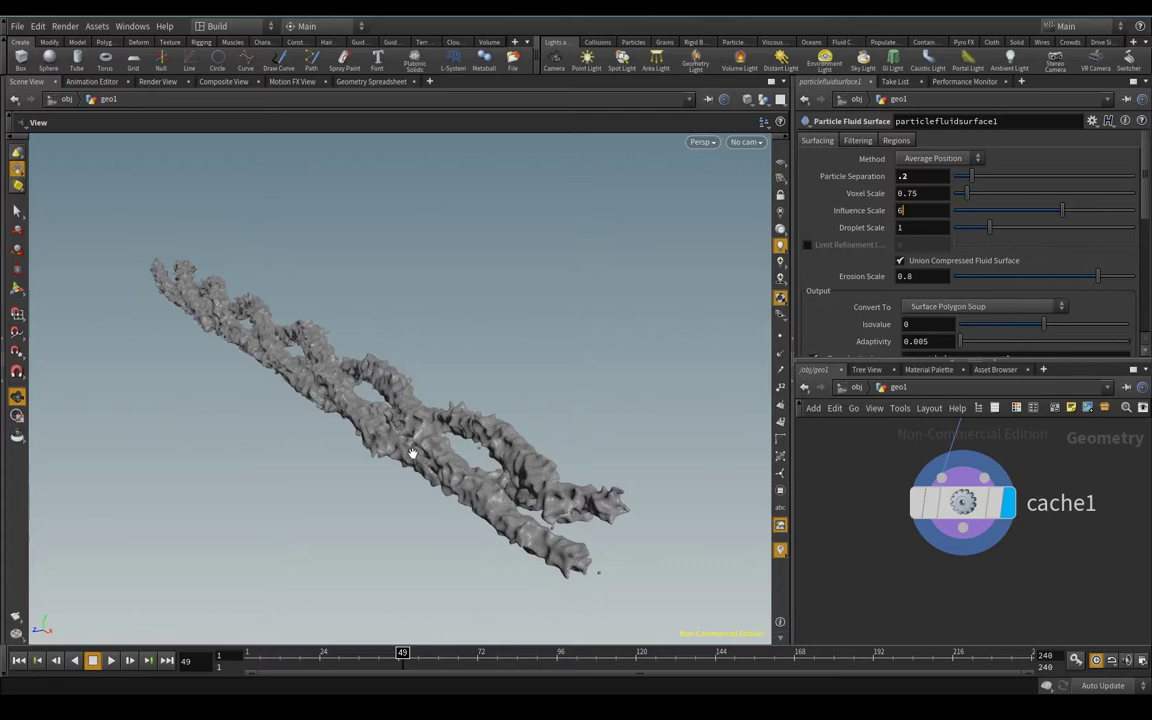
drag(357, 517, 352, 510)
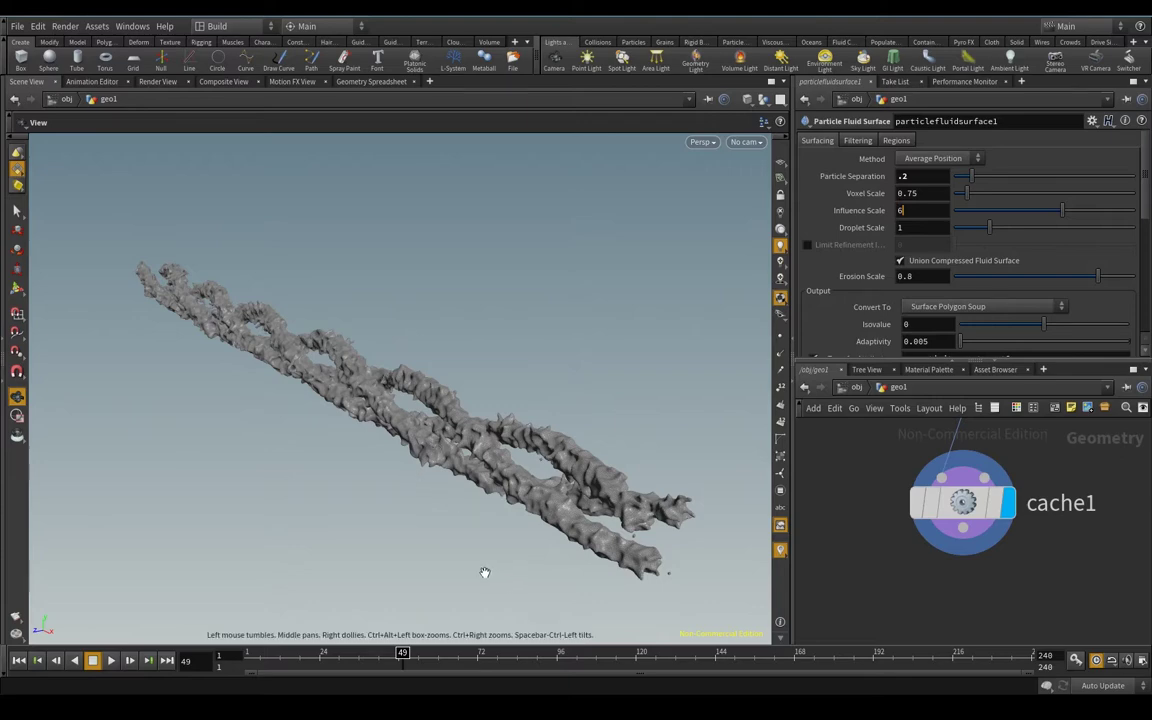
mouse_move(485, 573)
mouse_down()
mouse_move(414, 537)
mouse_move(360, 453)
mouse_move(447, 504)
mouse_move(185, 425)
mouse_move(301, 442)
mouse_move(255, 429)
mouse_up()
right_drag(252, 437, 316, 440)
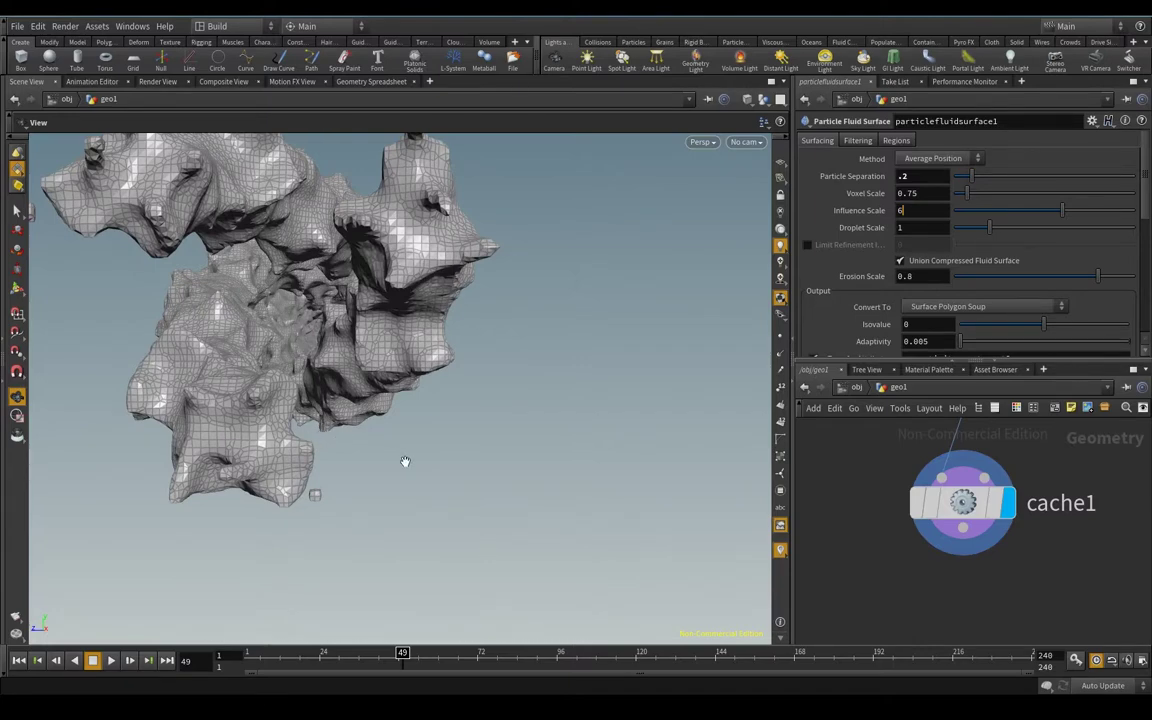
drag(315, 437, 288, 410)
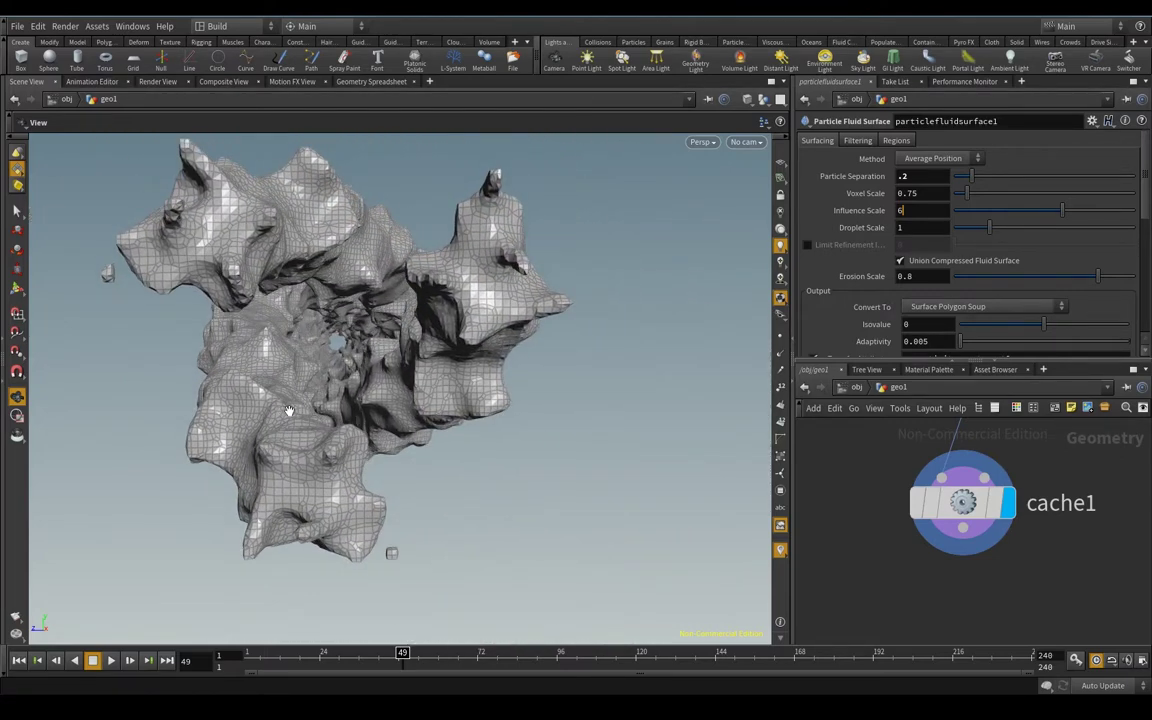